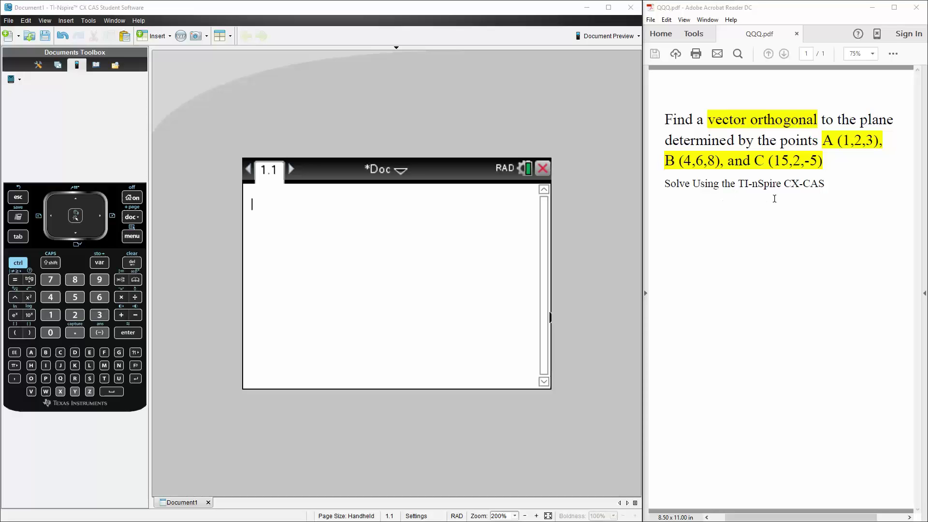
Step: Activate the blank Calculator page so it accepts input
left_click(361, 251)
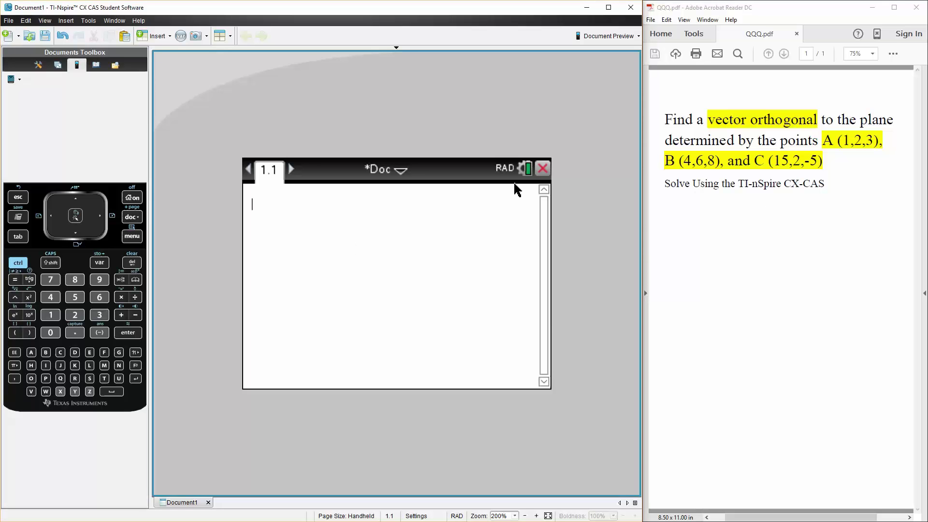
type("a")
Step: Define vector a := [1 2 3] using the keypad assignment and bracket templates
left_click(18, 262)
left_click(120, 279)
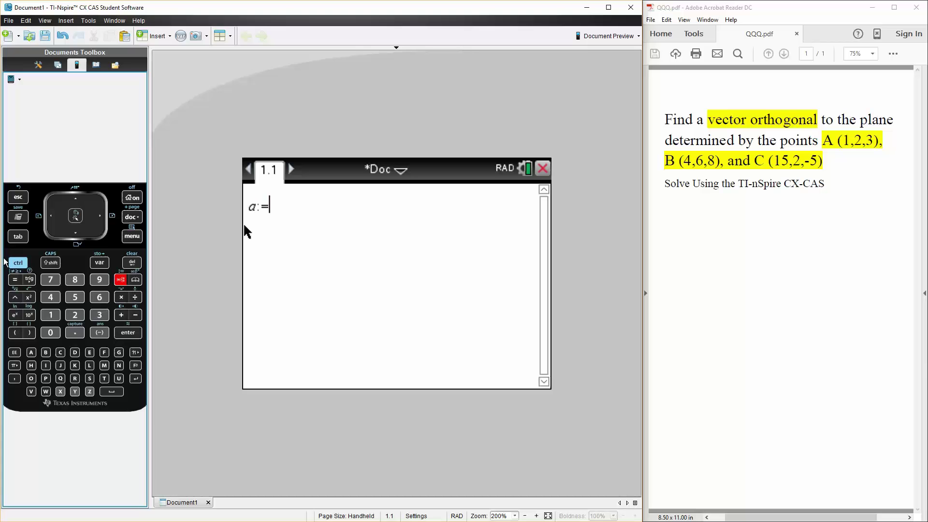
left_click(16, 264)
left_click(15, 332)
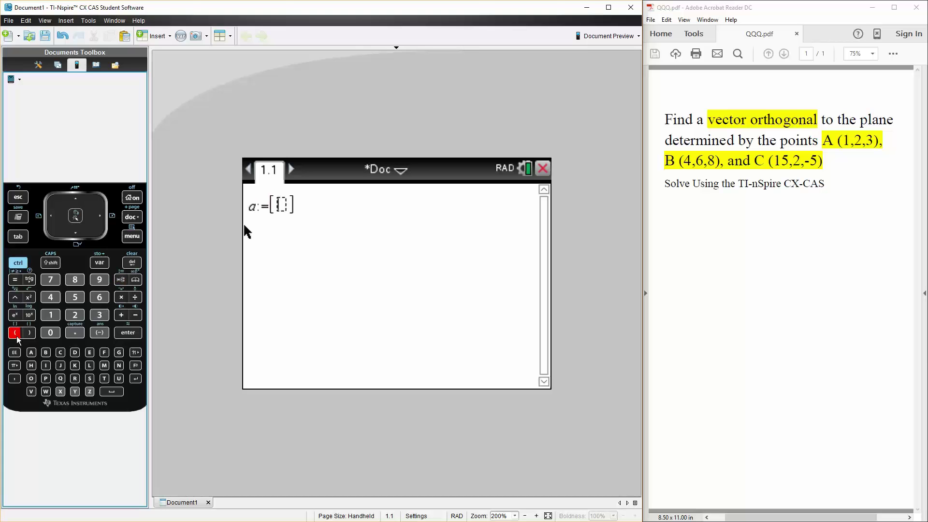
left_click(48, 319)
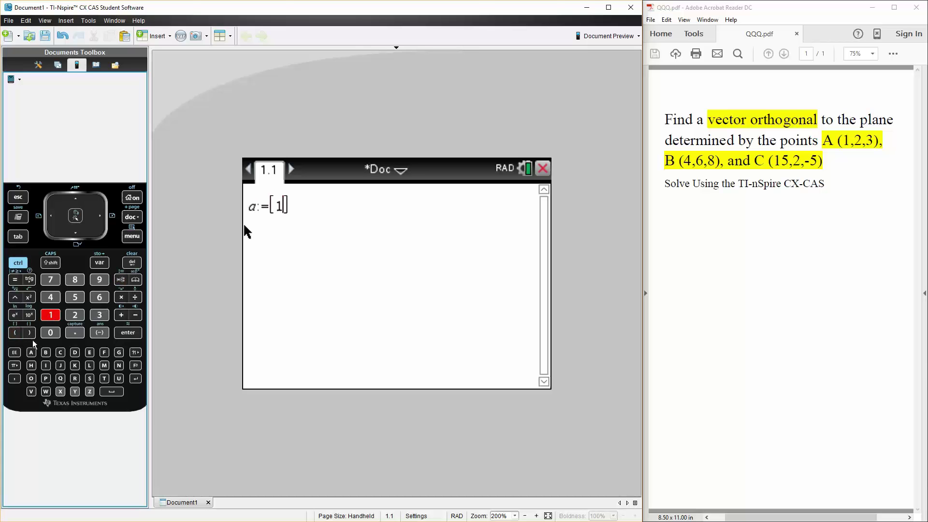
left_click(15, 378)
left_click(76, 316)
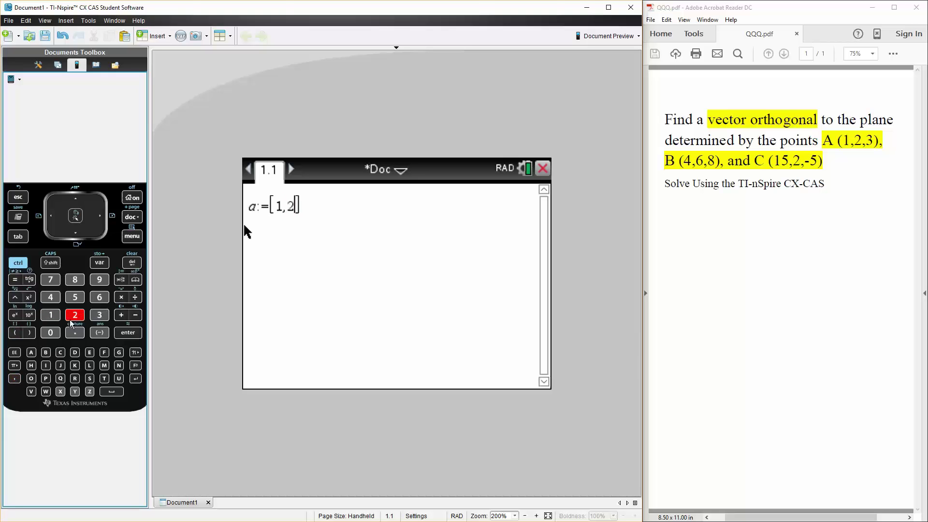
left_click(15, 378)
left_click(100, 315)
left_click(128, 332)
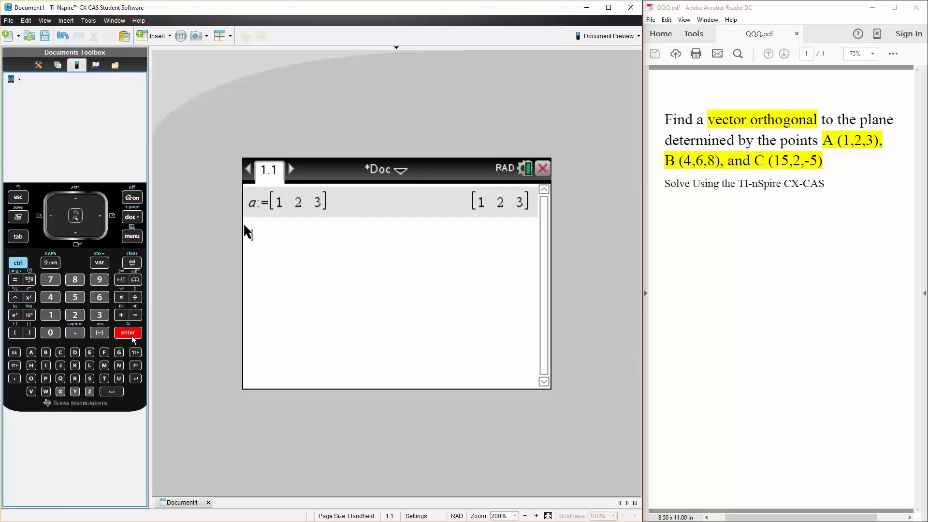
Step: Define vector b := [4 6 8]
left_click(48, 351)
left_click(18, 263)
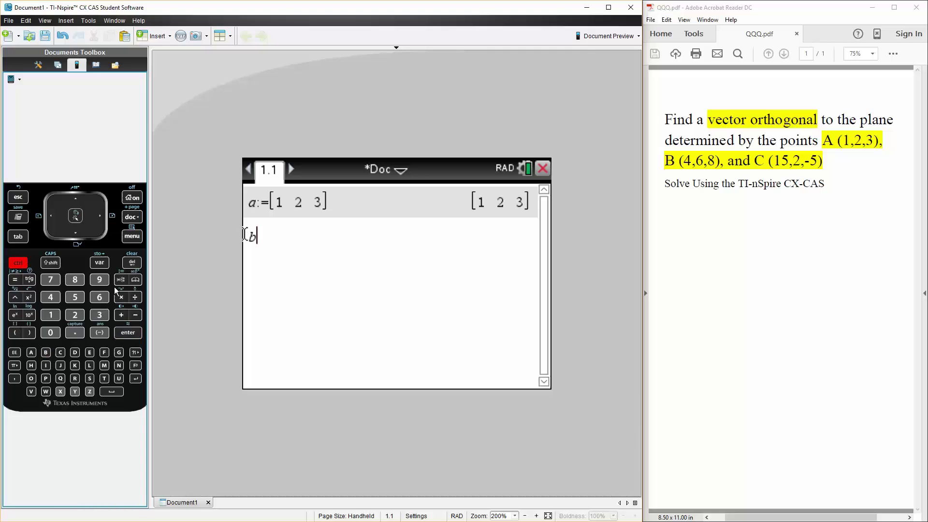
left_click(120, 280)
left_click(25, 266)
left_click(16, 333)
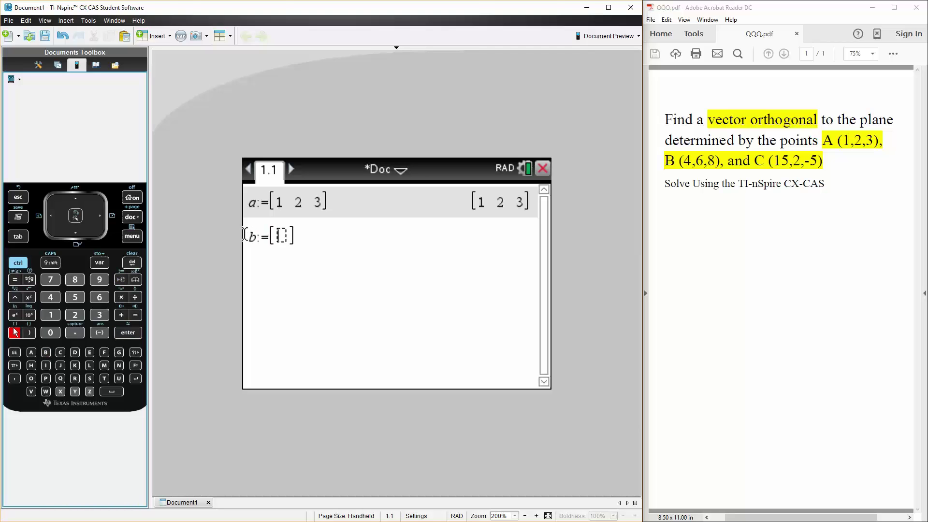
left_click(51, 298)
left_click(15, 378)
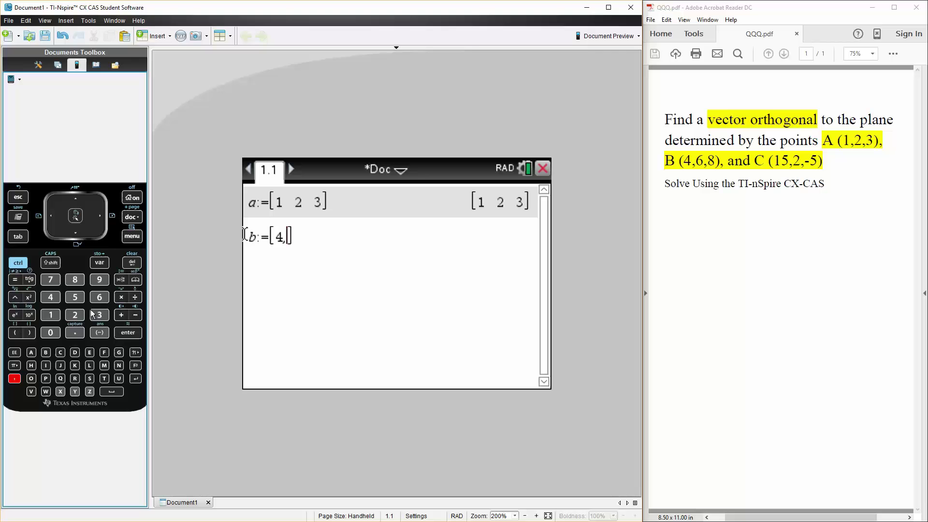
left_click(100, 297)
left_click(17, 379)
left_click(75, 279)
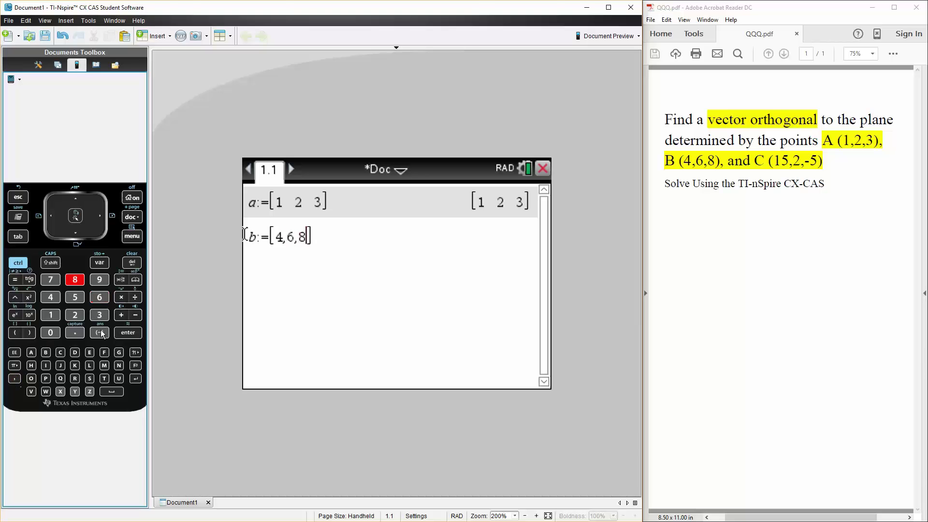
left_click(124, 332)
Step: Define vector c := [15 2 -5]
left_click(60, 352)
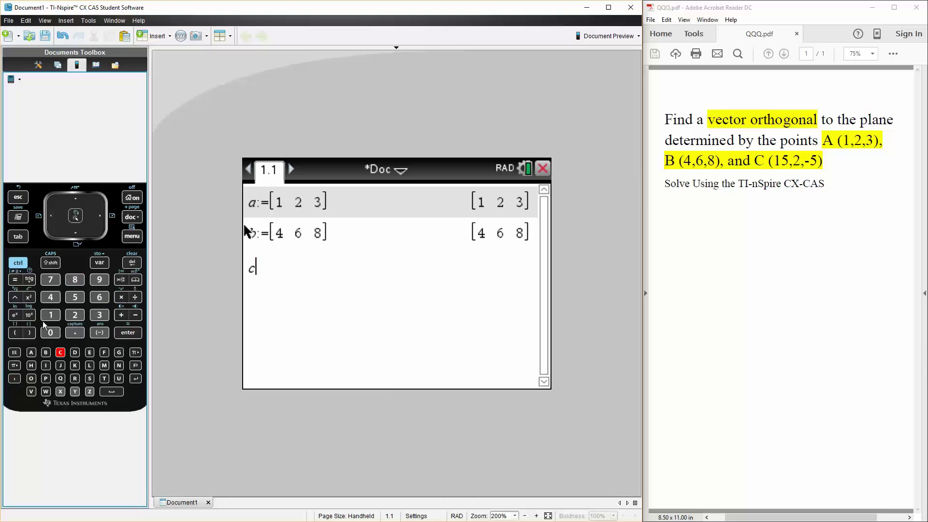
left_click(18, 263)
left_click(115, 279)
left_click(13, 333)
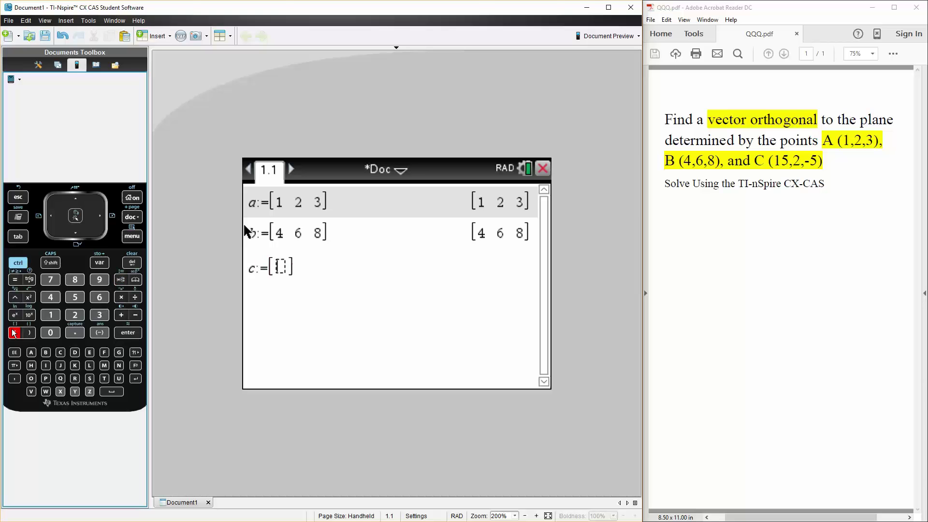
left_click(48, 317)
left_click(73, 298)
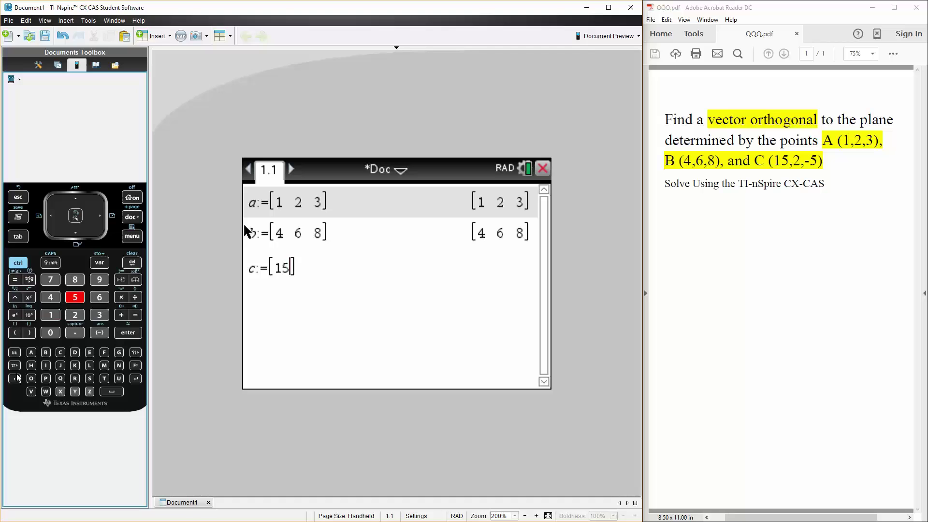
left_click(14, 378)
left_click(75, 315)
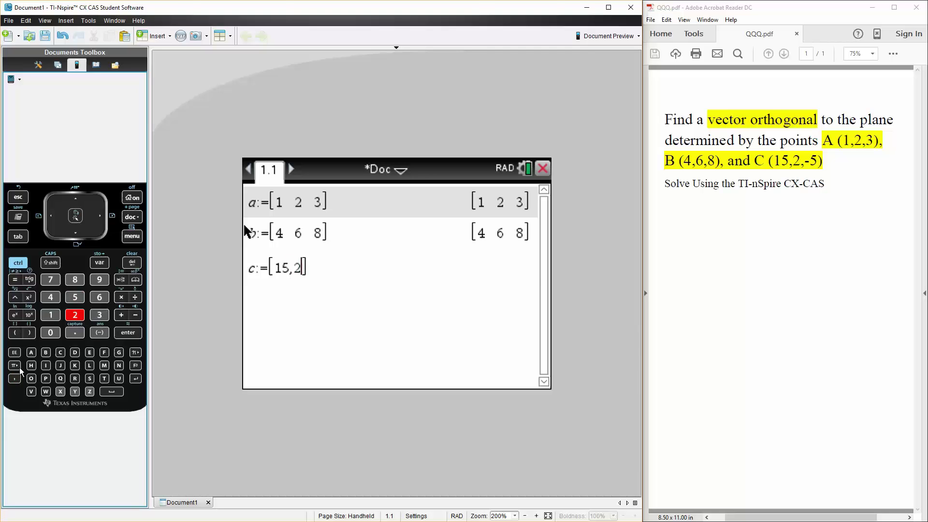
left_click(15, 379)
left_click(99, 332)
left_click(75, 297)
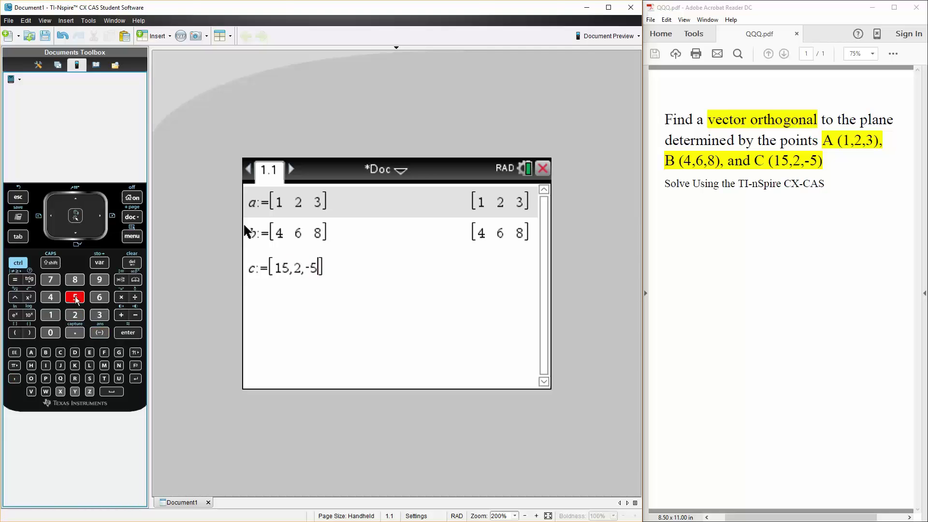
left_click(128, 332)
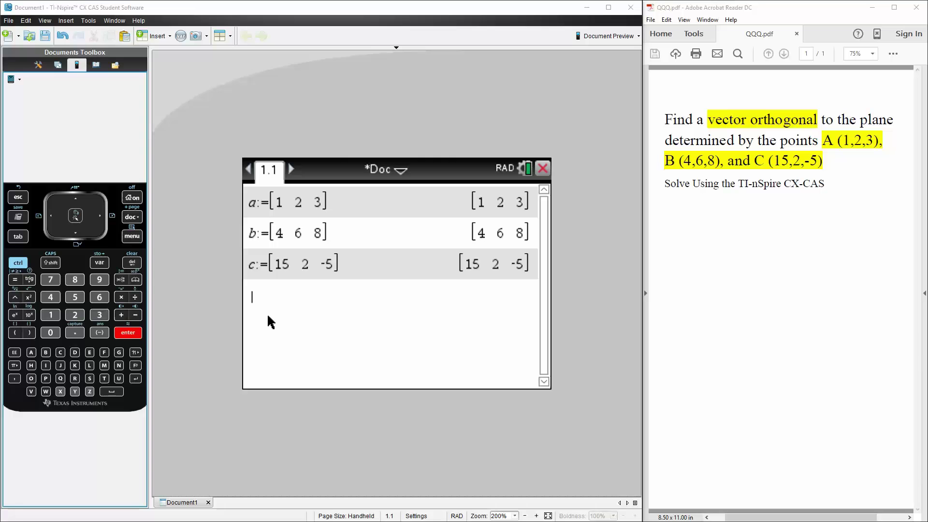
Step: Define ab := b−a, removing an accidental fraction template, giving [3 4 5]
left_click(248, 311)
type("AB")
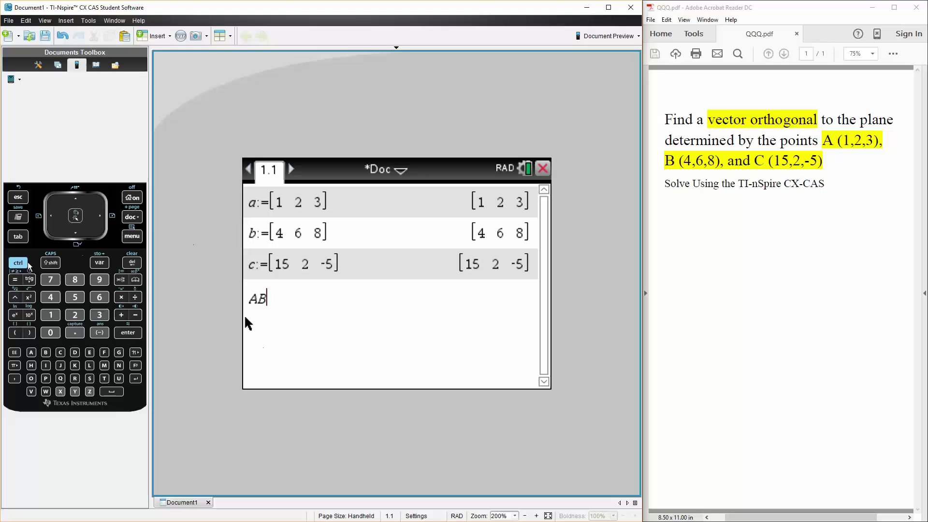
key("ctrl")
left_click(133, 293)
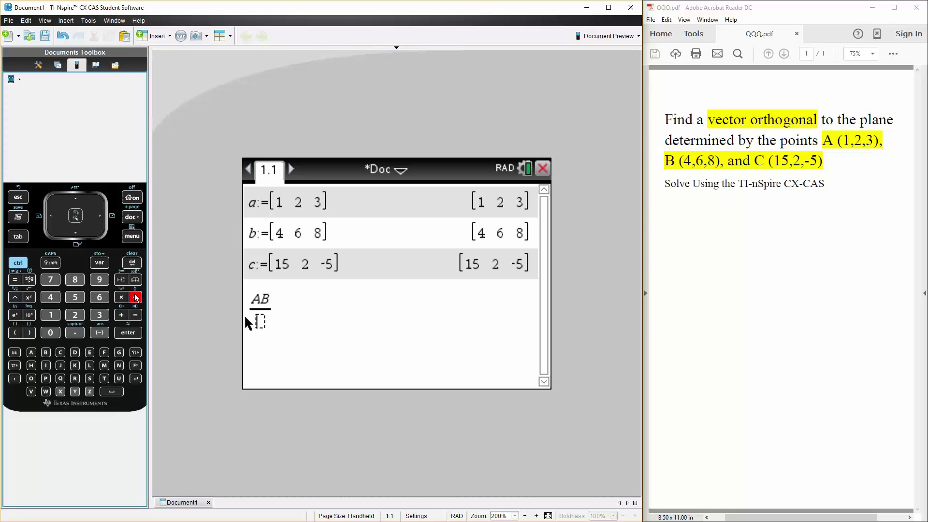
key("BackSpace")
left_click(19, 263)
left_click(121, 279)
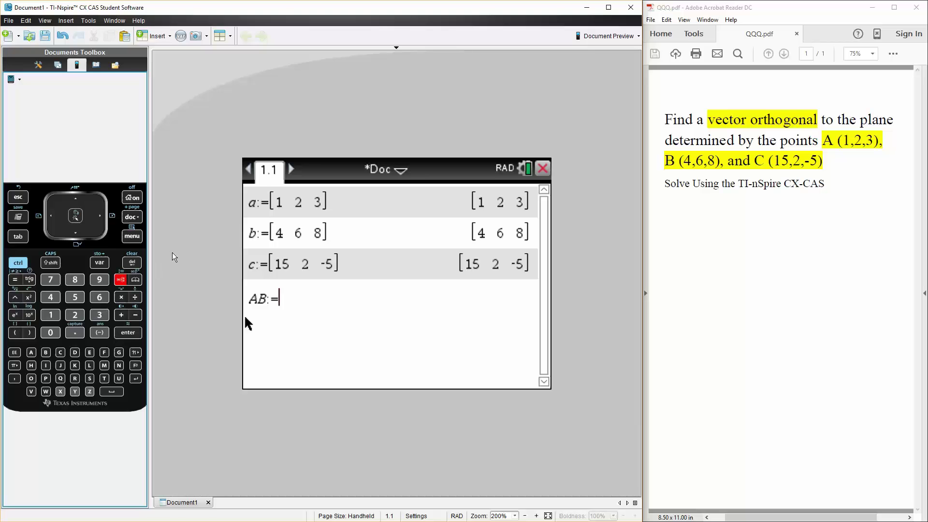
left_click(46, 352)
left_click(135, 315)
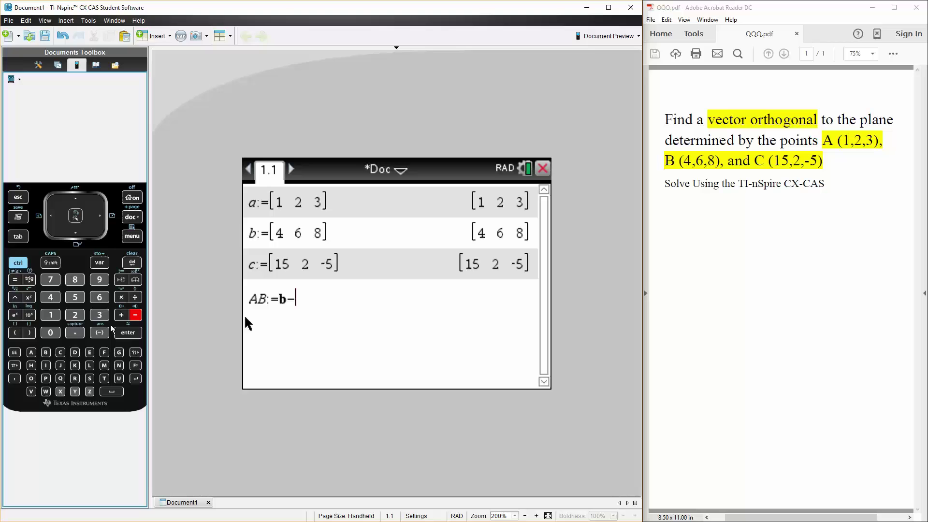
left_click(31, 353)
left_click(125, 333)
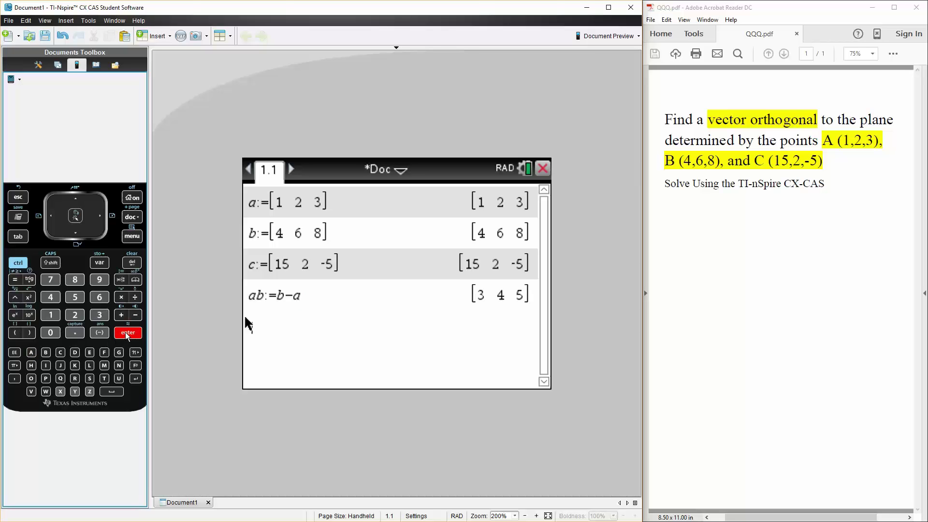
Step: Define ac := c−a, giving [14 0 -8]
left_click(30, 352)
left_click(59, 353)
left_click(27, 269)
left_click(119, 280)
left_click(62, 353)
left_click(135, 315)
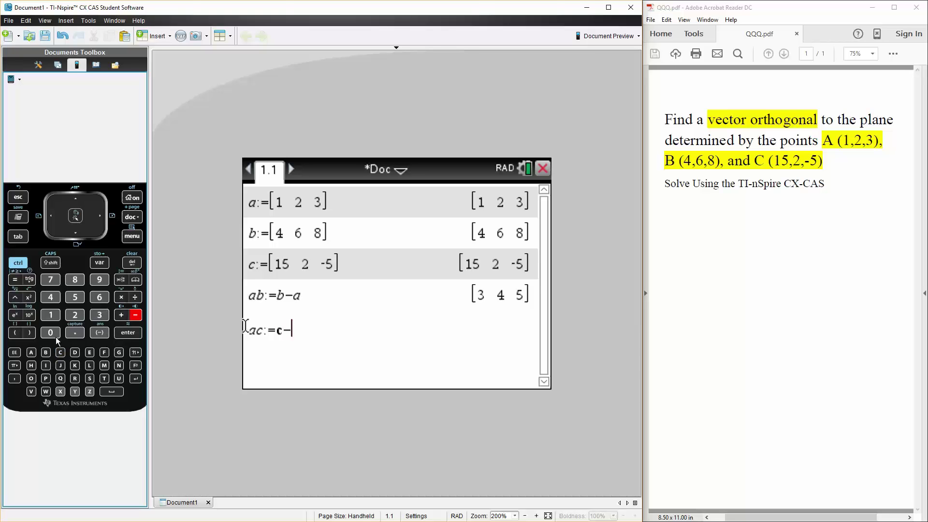
left_click(29, 355)
left_click(125, 334)
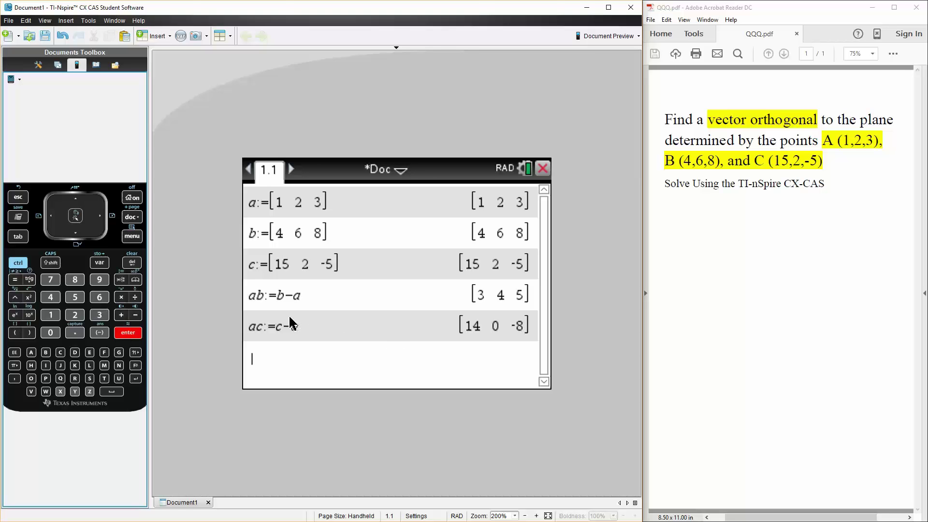
Step: Insert crossP( from Matrix & Vector > Vector > Cross Product
left_click(138, 241)
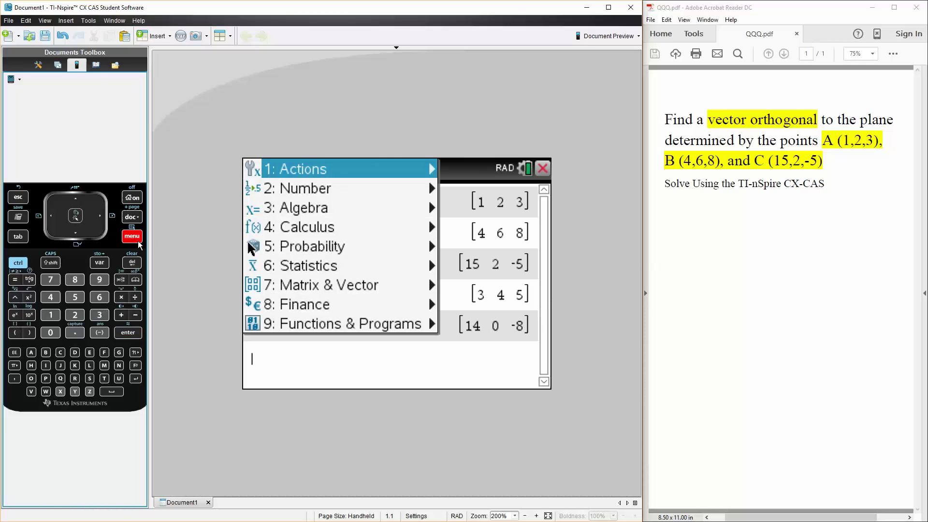
left_click(263, 288)
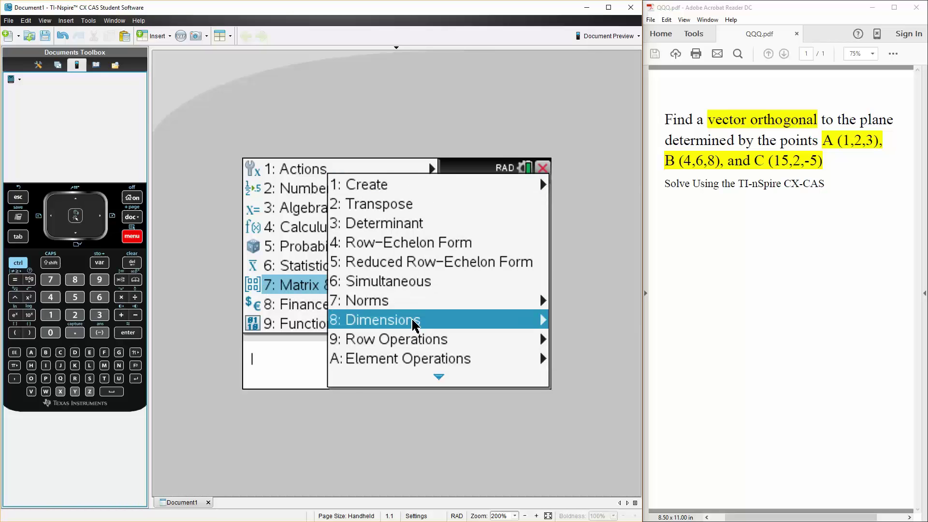
left_click(438, 376)
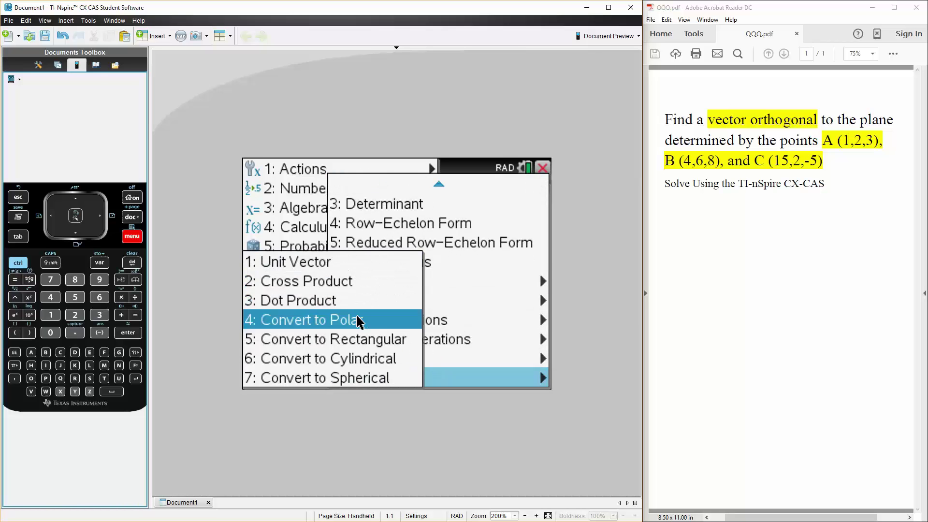
left_click(350, 287)
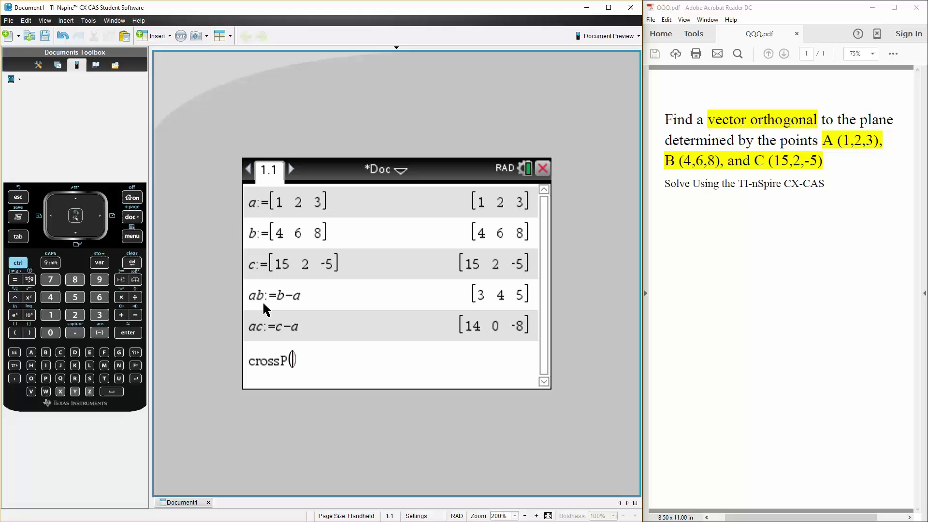
type("ab,a")
type("c")
Step: Evaluate crossP(ab,ac), returning [-32 94 -56]
key("Return")
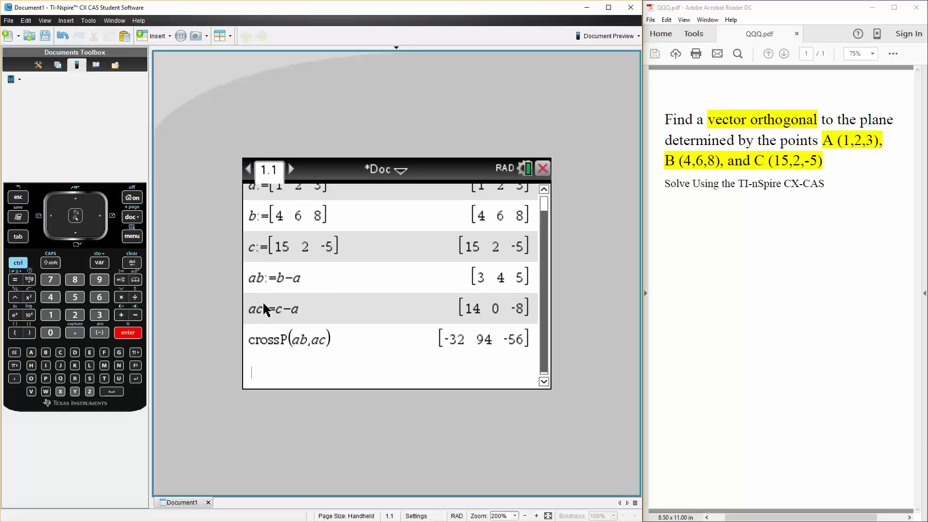